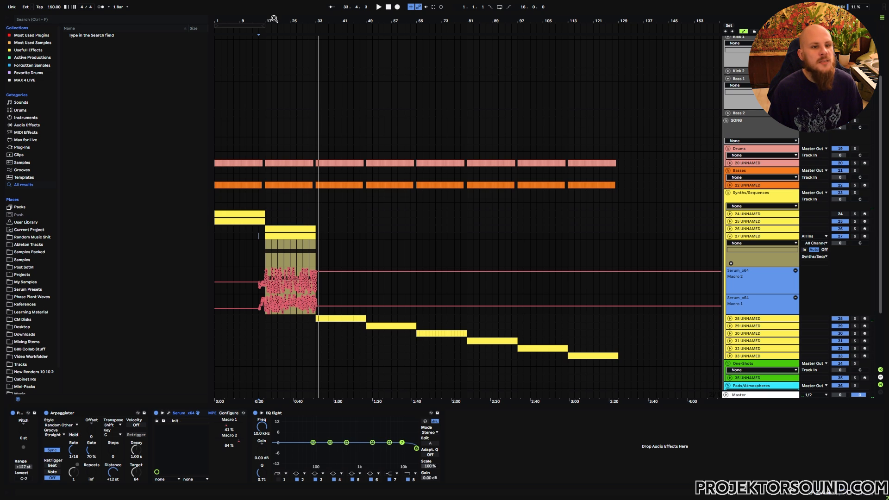
- Delete the Macro 1 and Macro 2 automation just outside the clip, from bars 15 to 17 and from bar 33 to 34.3
{"action": "left_click_drag", "start_coordinate": [265, 21], "coordinate": [291, 88]}
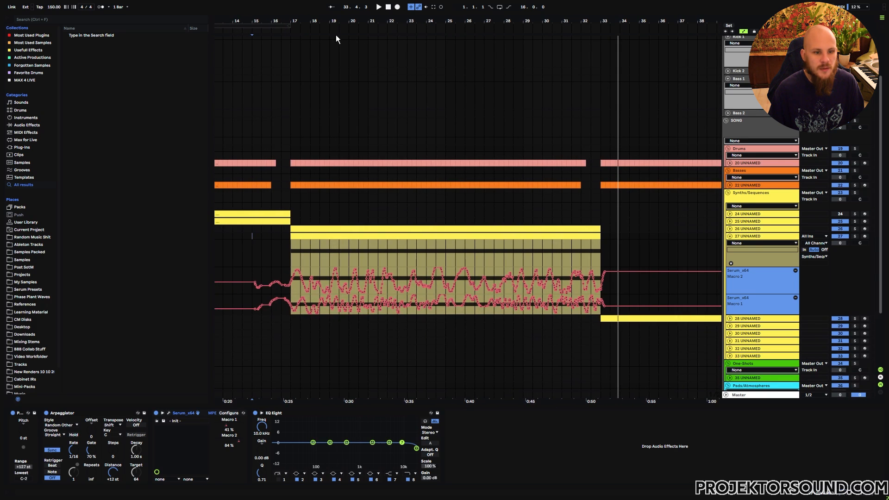
{"action": "left_click_drag", "start_coordinate": [251, 274], "coordinate": [290, 312]}
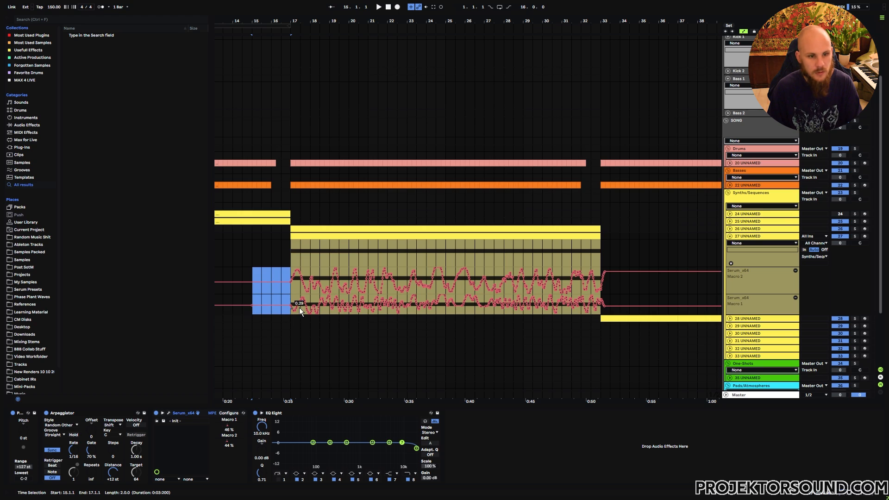
{"action": "left_click_drag", "start_coordinate": [629, 293], "coordinate": [601, 303]}
{"action": "key", "text": "Delete"}
{"action": "left_click", "coordinate": [249, 307]}
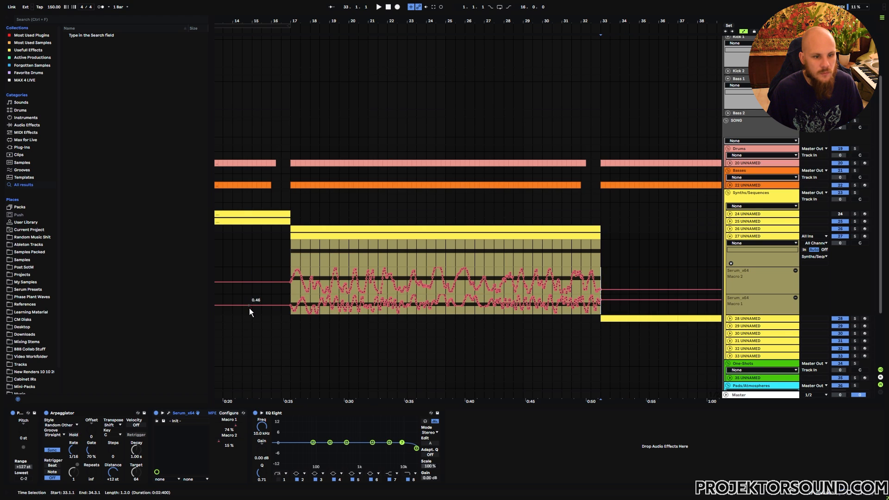
- Simplify the Macro 2 and Macro 1 automation envelopes between bars 17 and 33
{"action": "left_click_drag", "start_coordinate": [290, 274], "coordinate": [594, 283]}
{"action": "right_click", "coordinate": [594, 283]}
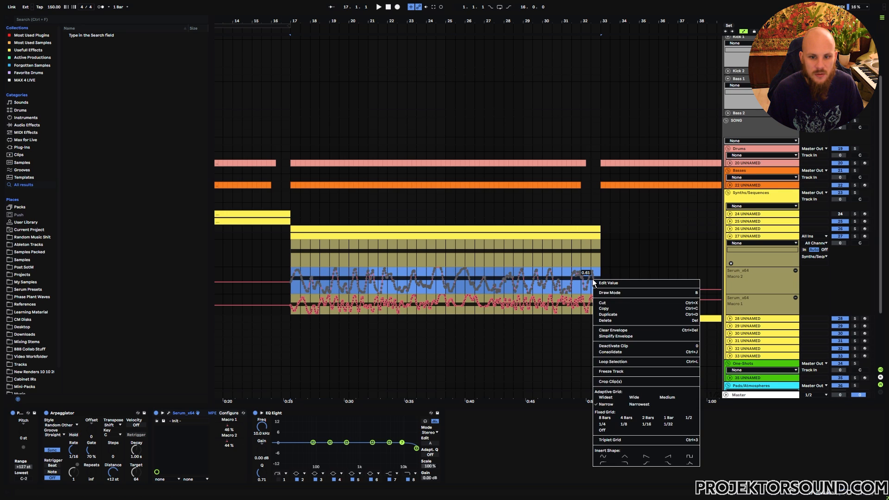
{"action": "left_click", "coordinate": [613, 337]}
{"action": "left_click_drag", "start_coordinate": [601, 308], "coordinate": [295, 305]}
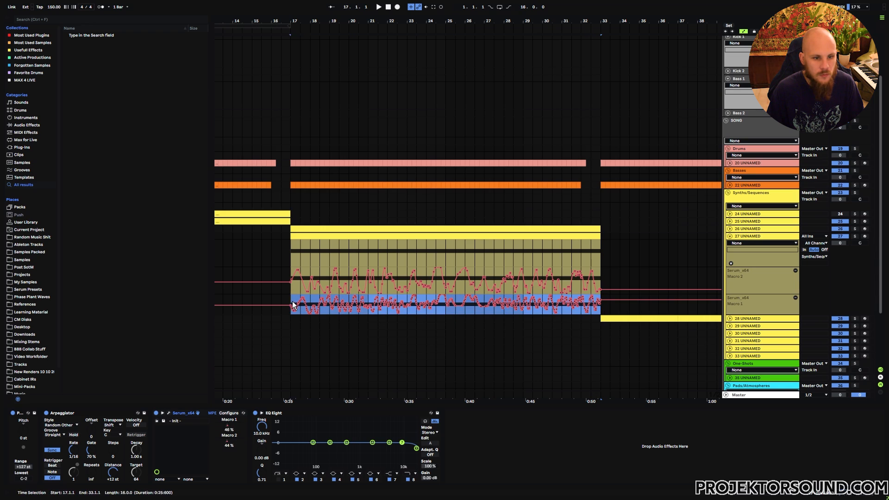
{"action": "right_click", "coordinate": [300, 301]}
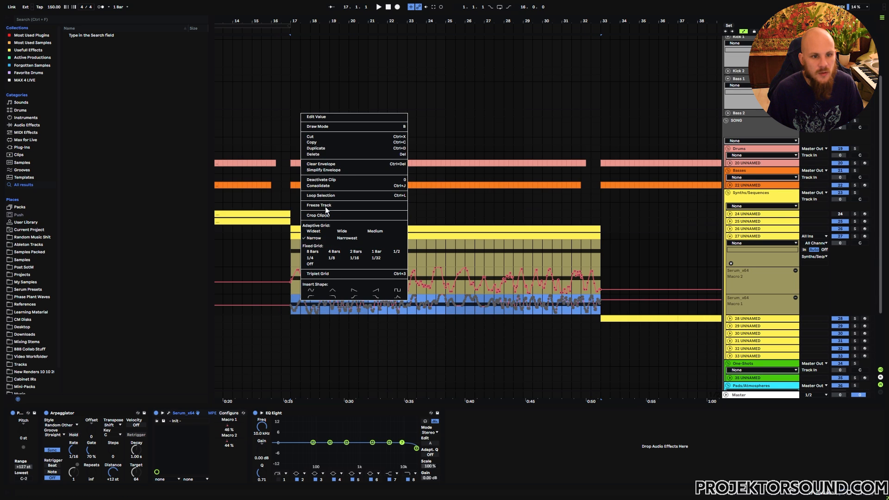
{"action": "left_click", "coordinate": [322, 171]}
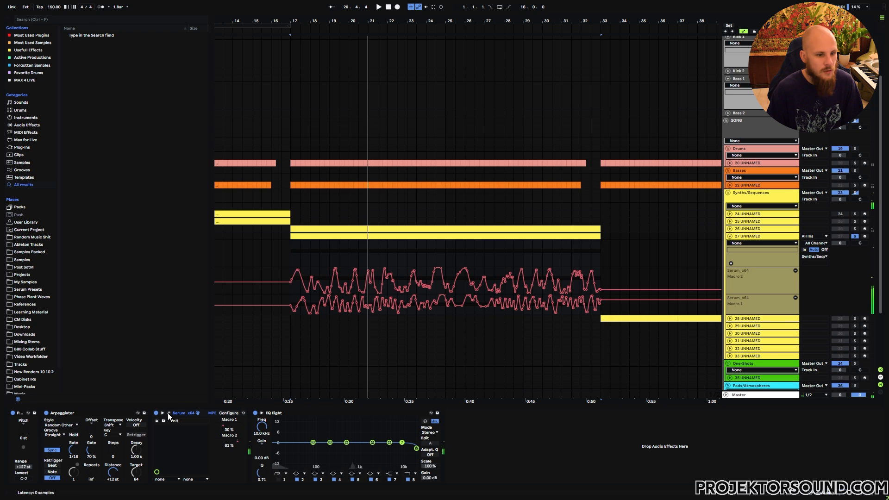
- Enable Serum's Hyper/Dimension effect, lower the Hyper mix, set the Dimension mix to 49% and adjust its size
{"action": "left_click", "coordinate": [168, 414]}
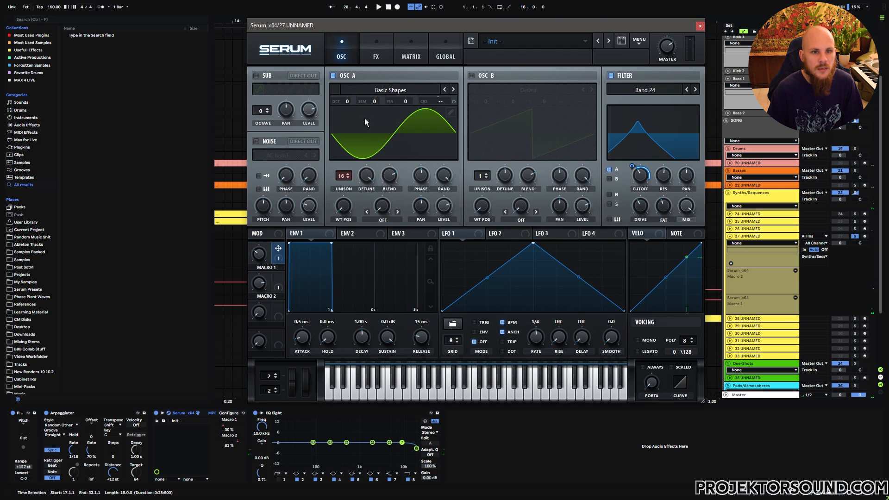
{"action": "left_click", "coordinate": [374, 58]}
{"action": "left_click", "coordinate": [260, 78]}
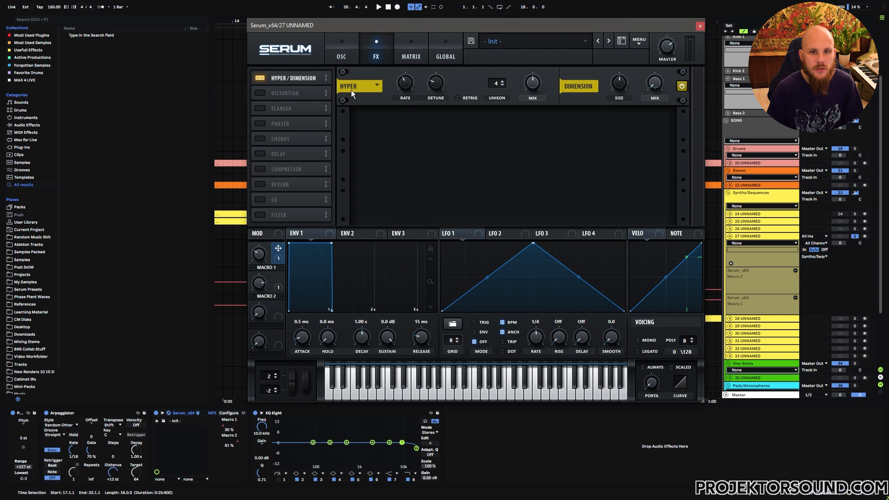
{"action": "left_click_drag", "start_coordinate": [534, 85], "coordinate": [530, 118]}
{"action": "left_click_drag", "start_coordinate": [661, 84], "coordinate": [677, 44]}
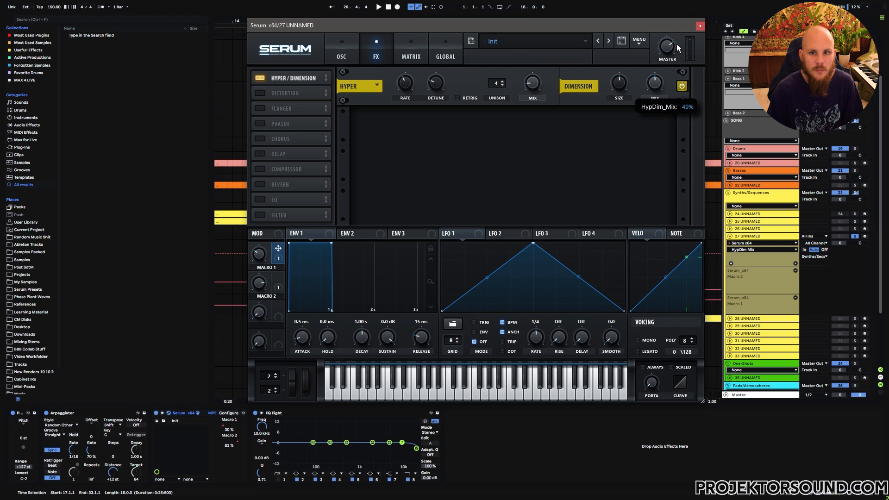
{"action": "left_click", "coordinate": [617, 93]}
- Play the sequence and compare it with the Hyper/Dimension effect bypassed and enabled
{"action": "left_click_drag", "start_coordinate": [610, 167], "coordinate": [457, 167]}
{"action": "key", "text": "space"}
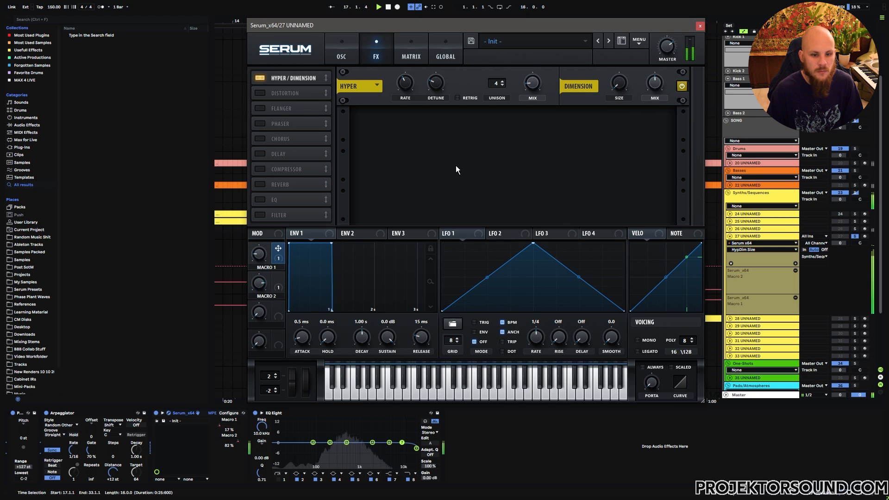
{"action": "left_click", "coordinate": [682, 87]}
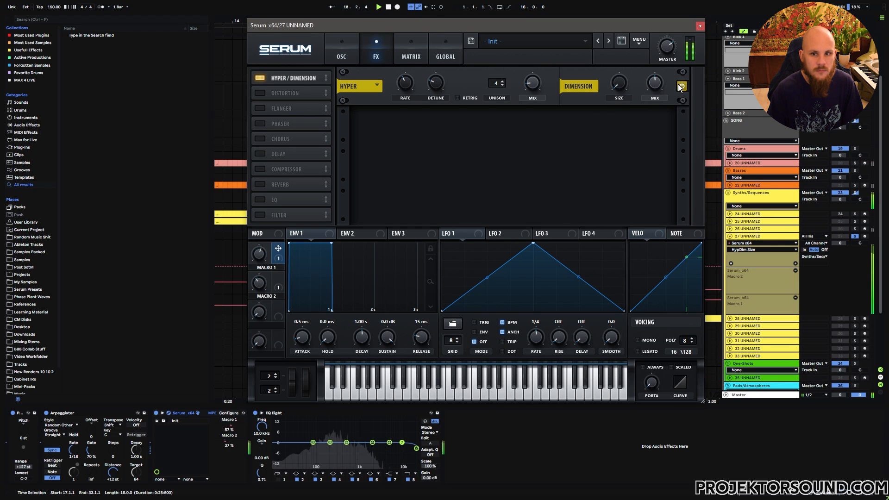
{"action": "left_click", "coordinate": [682, 87]}
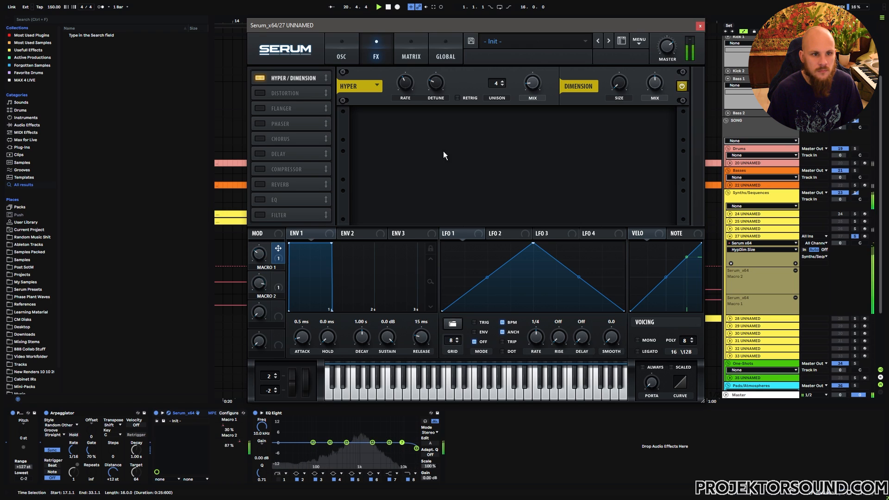
{"action": "key", "text": "space"}
- Enable the Delay in ping-pong mode with dotted 1/8 times, set its feedback to 67% and adjust the mix
{"action": "left_click", "coordinate": [260, 154]}
{"action": "mouse_move", "coordinate": [478, 126]}
{"action": "left_mouse_down"}
{"action": "mouse_move", "coordinate": [493, 134]}
{"action": "mouse_move", "coordinate": [472, 134]}
{"action": "left_mouse_up"}
{"action": "left_click_drag", "start_coordinate": [472, 134], "coordinate": [472, 123]}
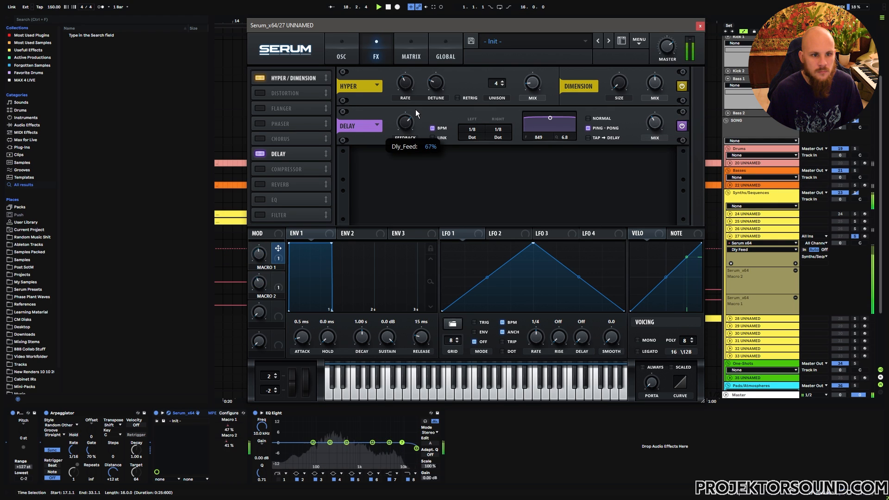
{"action": "left_click", "coordinate": [653, 127]}
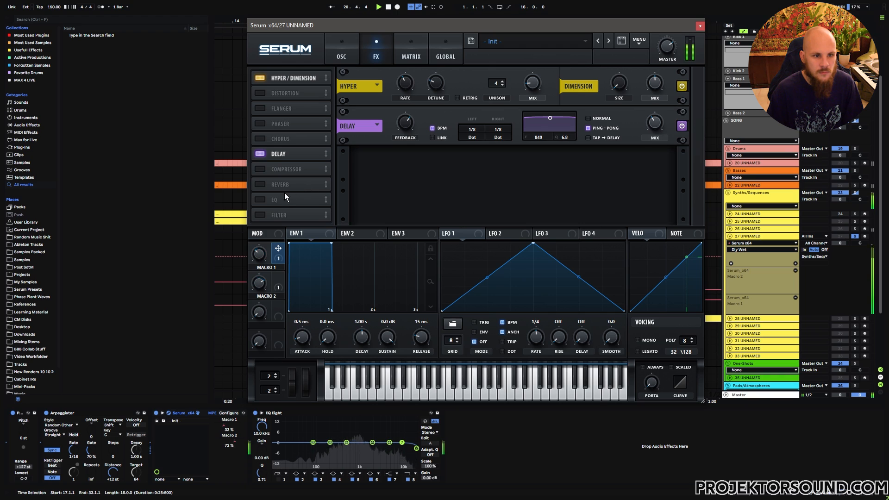
- Enable the EQ effect with a low-cut shape on its low band and raise the cutoff frequency
{"action": "left_click", "coordinate": [262, 199]}
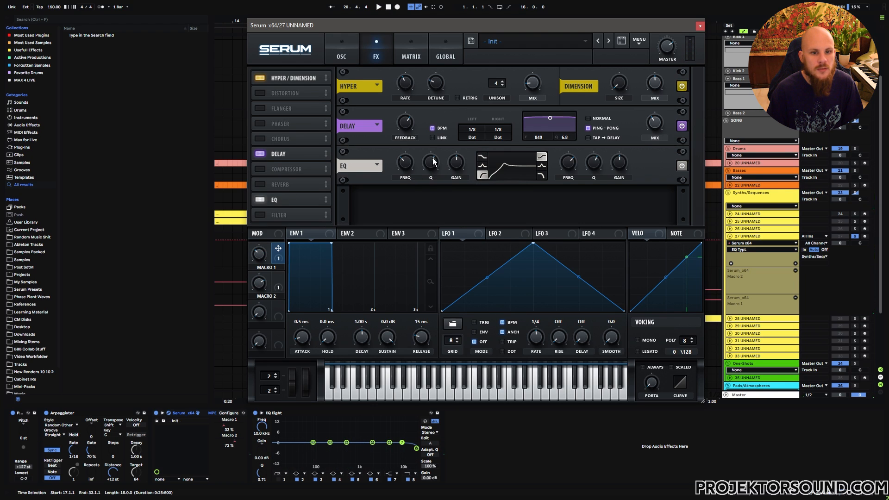
{"action": "left_click_drag", "start_coordinate": [408, 168], "coordinate": [406, 164]}
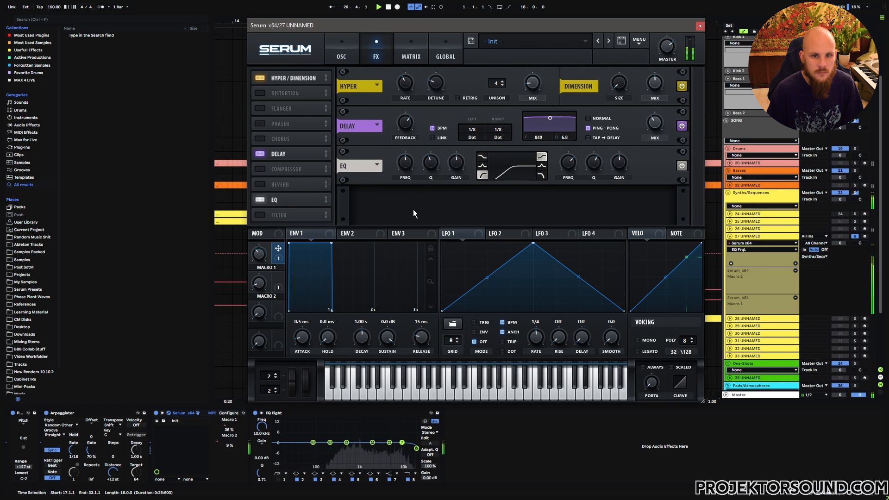
- Enable the Reverb effect, set its mix to 24% and move it after the EQ in the effects chain
{"action": "left_click", "coordinate": [260, 185]}
{"action": "left_click", "coordinate": [657, 164]}
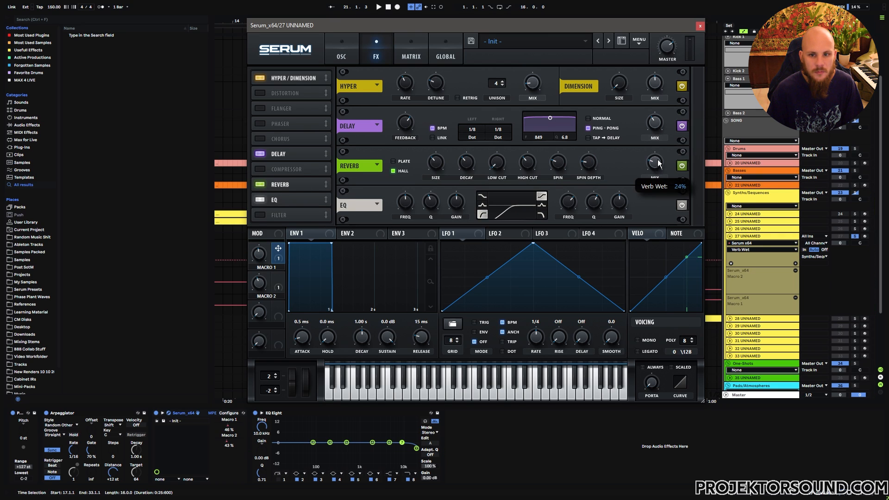
{"action": "left_click_drag", "start_coordinate": [290, 183], "coordinate": [288, 202]}
- Set the Reverb's low cut to 22% and fine-tune its decay, size and mix
{"action": "left_click", "coordinate": [464, 208]}
{"action": "left_click", "coordinate": [504, 200]}
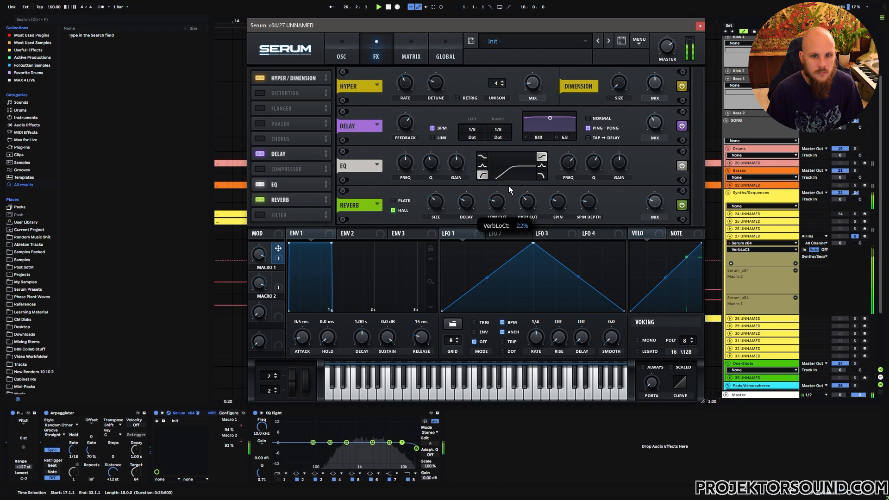
{"action": "left_click", "coordinate": [435, 202]}
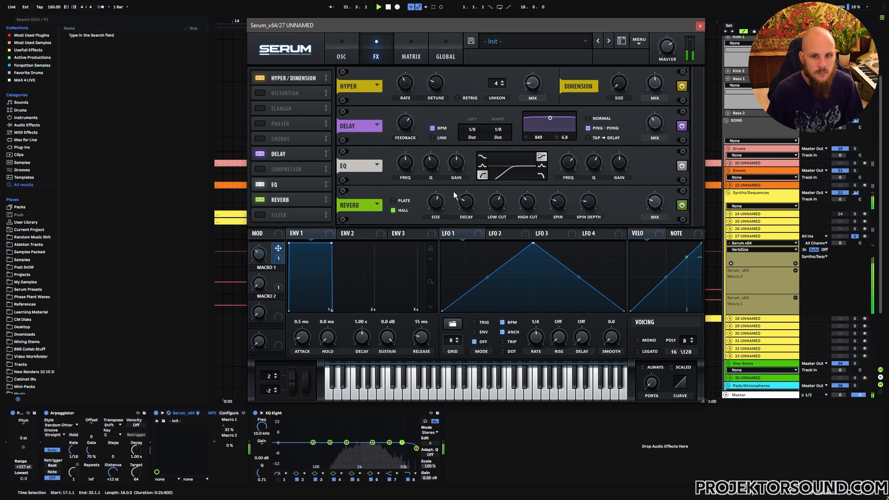
{"action": "left_click", "coordinate": [655, 202]}
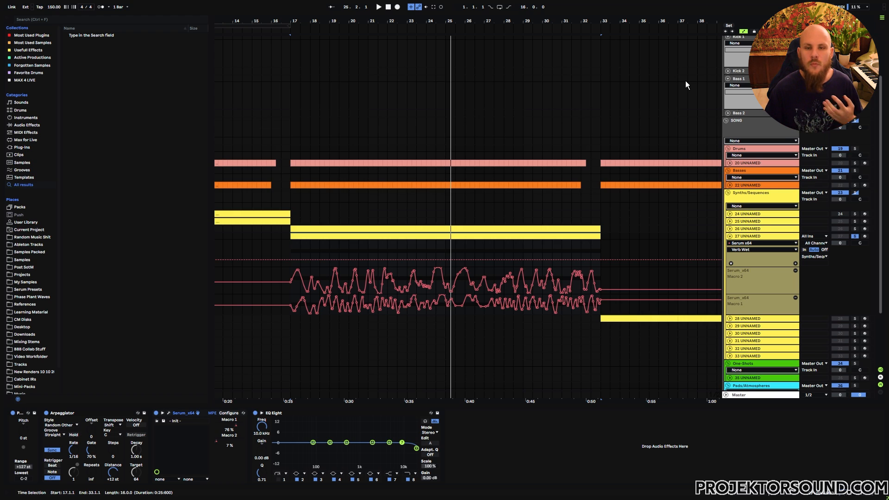
- Reopen Serum on track 27 and show its modulation matrix
{"action": "left_click", "coordinate": [746, 236]}
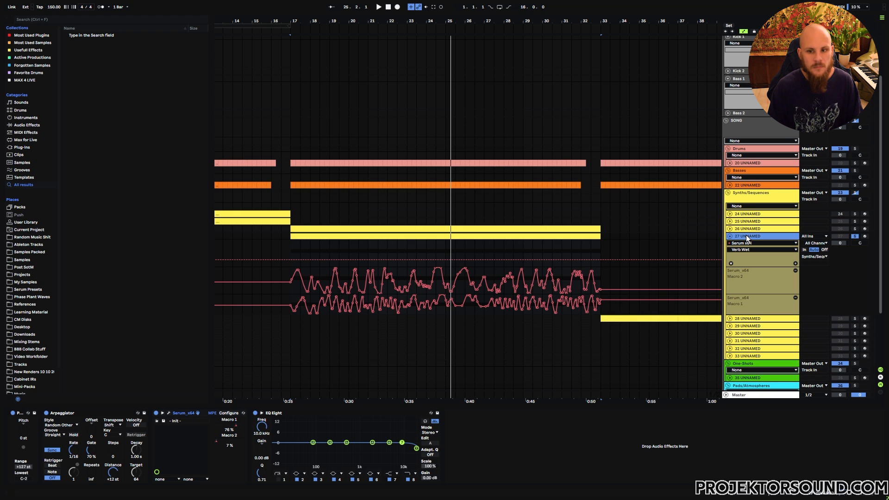
{"action": "left_click", "coordinate": [169, 413]}
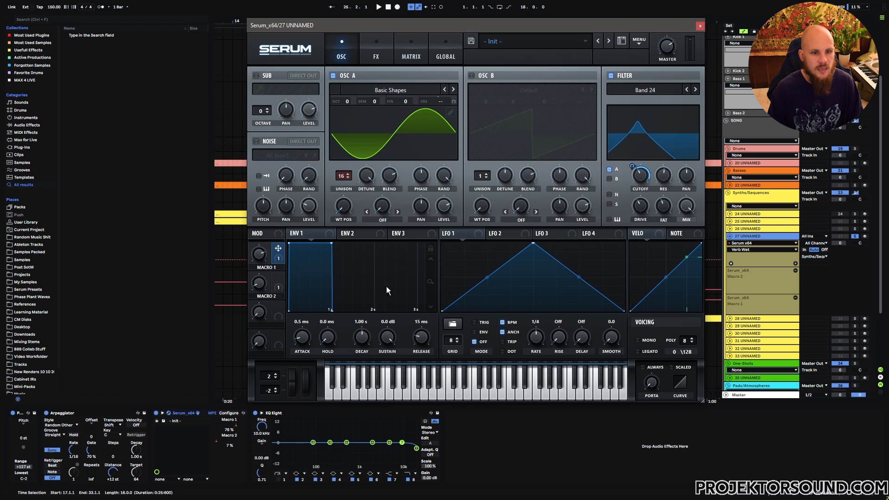
{"action": "right_click", "coordinate": [456, 101]}
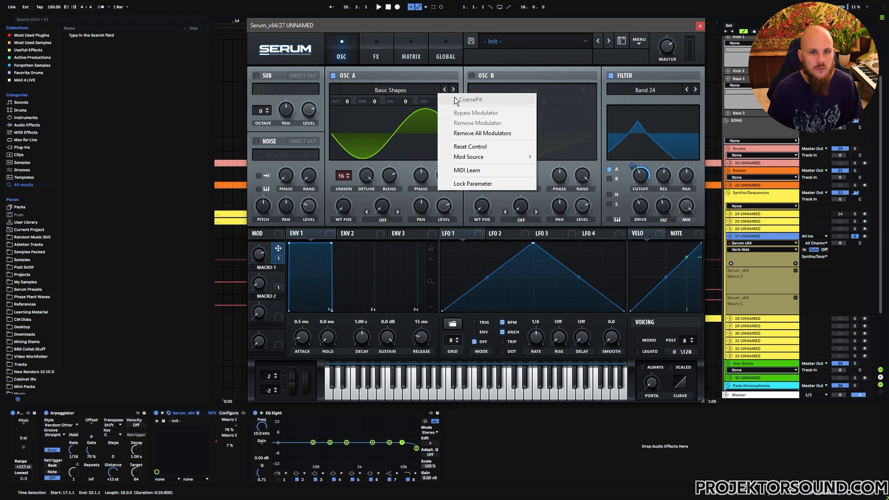
{"action": "left_click", "coordinate": [411, 57]}
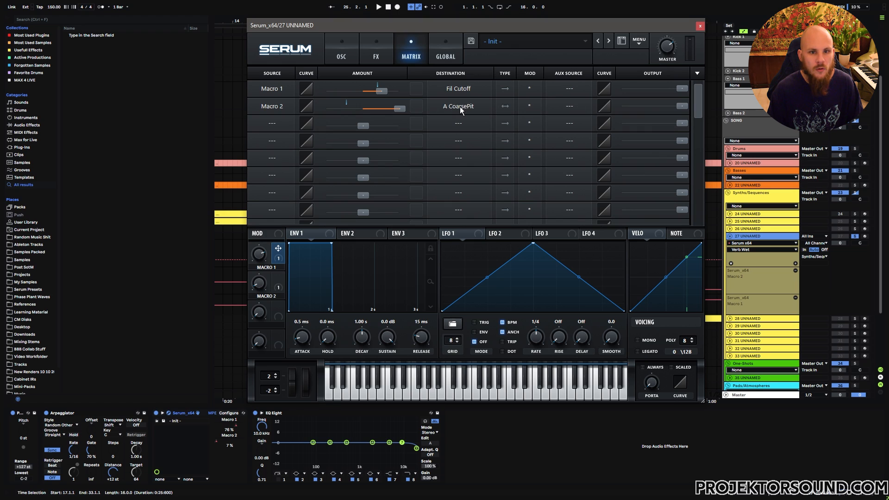
- Try bypassing the Macro 2 modulation of A CoarsePit, listen to the sequence without it, and remove the bypass
{"action": "left_click", "coordinate": [527, 111]}
{"action": "left_click", "coordinate": [539, 141]}
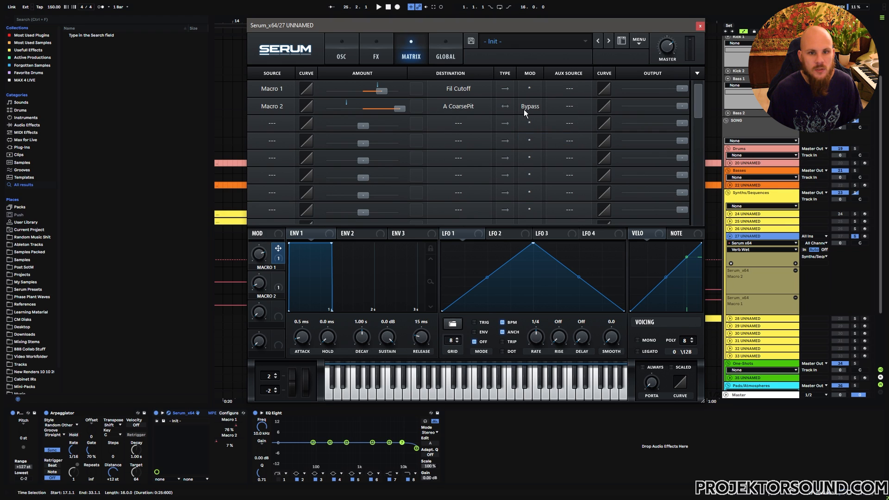
{"action": "key", "text": "space"}
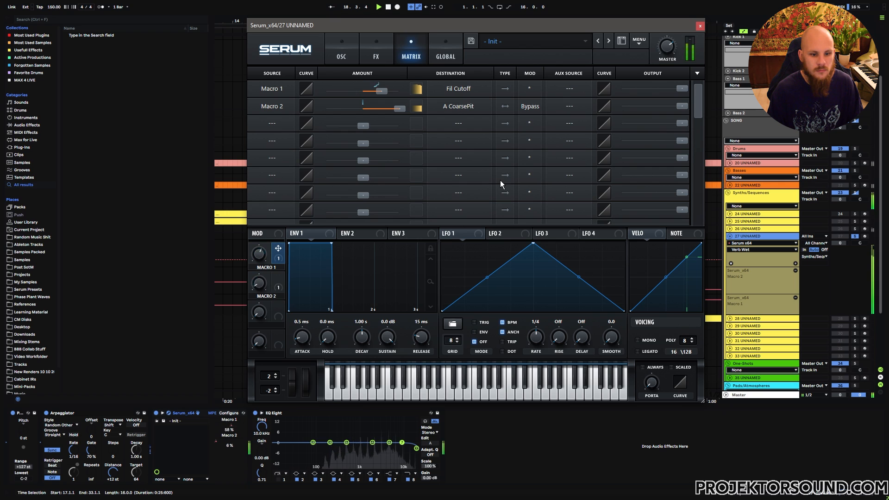
{"action": "left_click", "coordinate": [352, 55]}
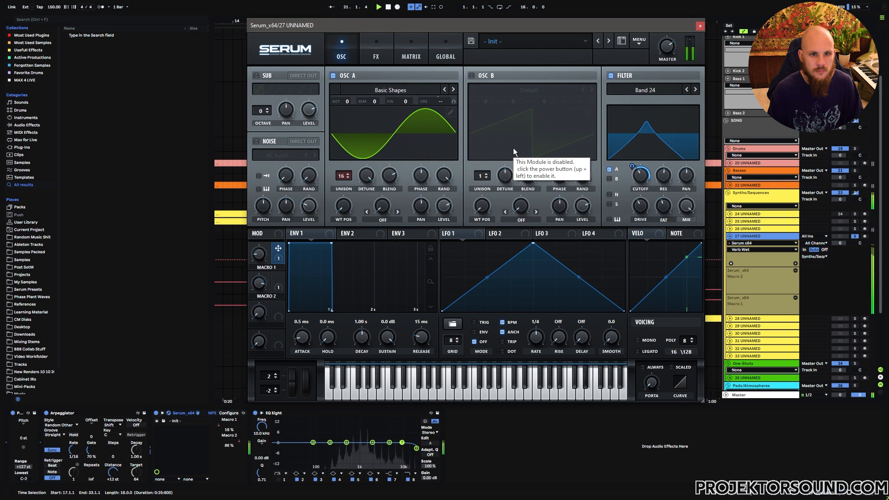
{"action": "key", "text": "space"}
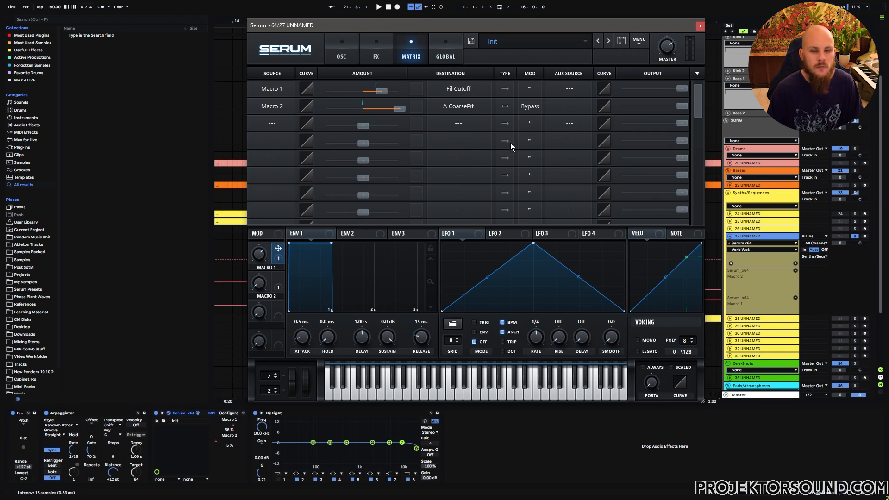
{"action": "left_click", "coordinate": [529, 106]}
{"action": "left_click", "coordinate": [538, 120]}
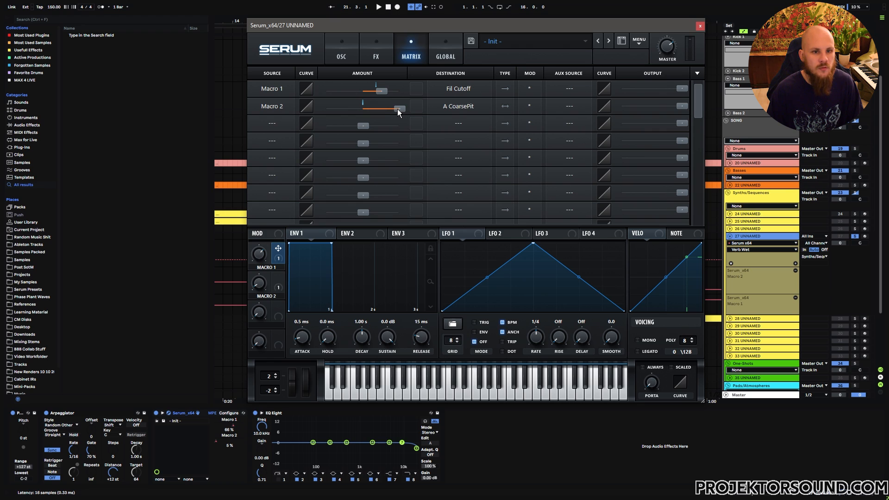
- Try reducing the Macro 2 to A CoarsePit modulation amount to nearly zero, play the sequence, and undo the change
{"action": "left_click_drag", "start_coordinate": [399, 108], "coordinate": [366, 110]}
{"action": "key", "text": "space"}
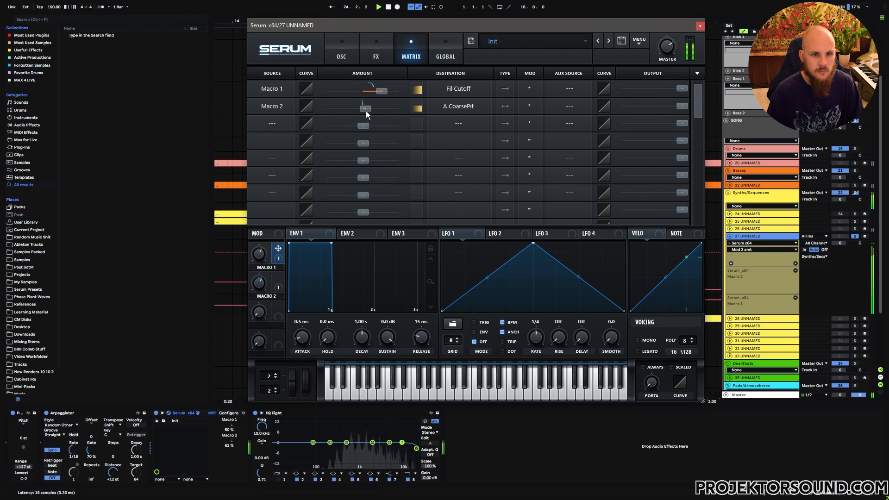
{"action": "key", "text": "space"}
{"action": "key", "text": "ctrl+z"}
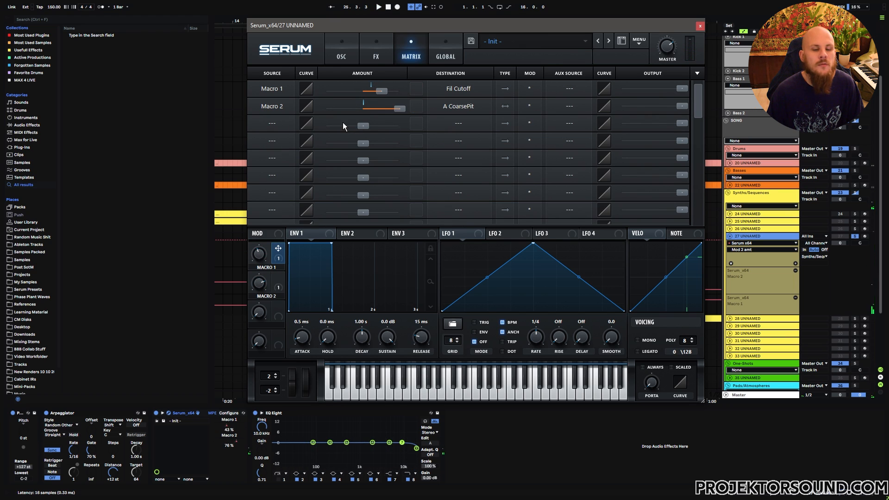
- Assign Macro 3 as the aux source of the Macro 2 to A CoarsePit modulation and select Macro 3 for automation
{"action": "left_click", "coordinate": [568, 107]}
{"action": "left_click", "coordinate": [588, 384]}
{"action": "left_click", "coordinate": [260, 314]}
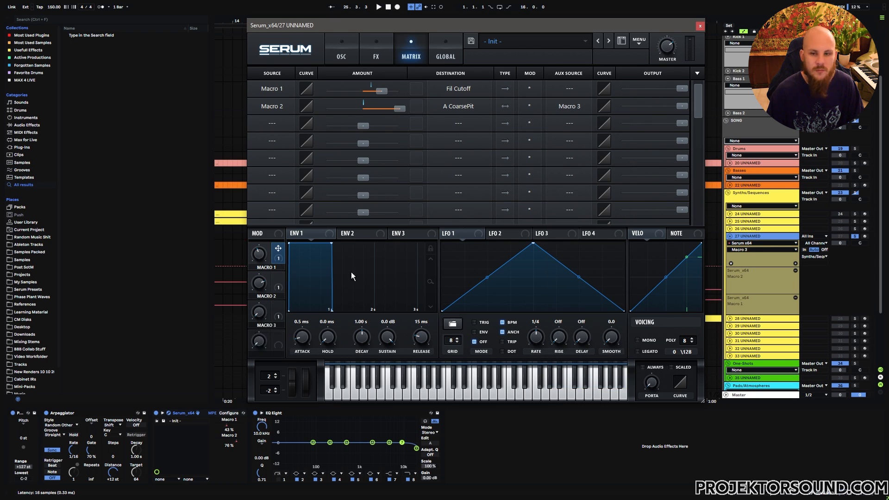
- Close Serum and draw a one-bar stepped Macro 3 automation pattern at bar 17, highest on beat two, slightly lower on beat three, otherwise zero
{"action": "left_click", "coordinate": [700, 25]}
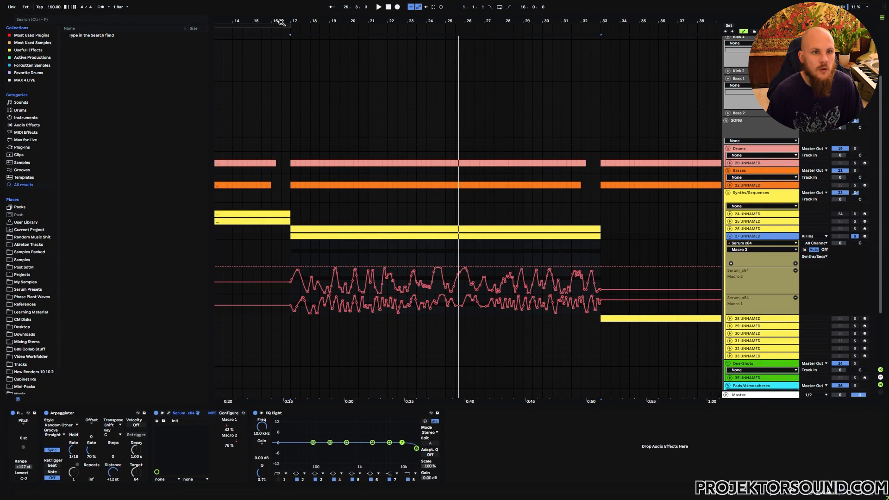
{"action": "left_click_drag", "start_coordinate": [289, 21], "coordinate": [295, 46]}
{"action": "left_click", "coordinate": [298, 266]}
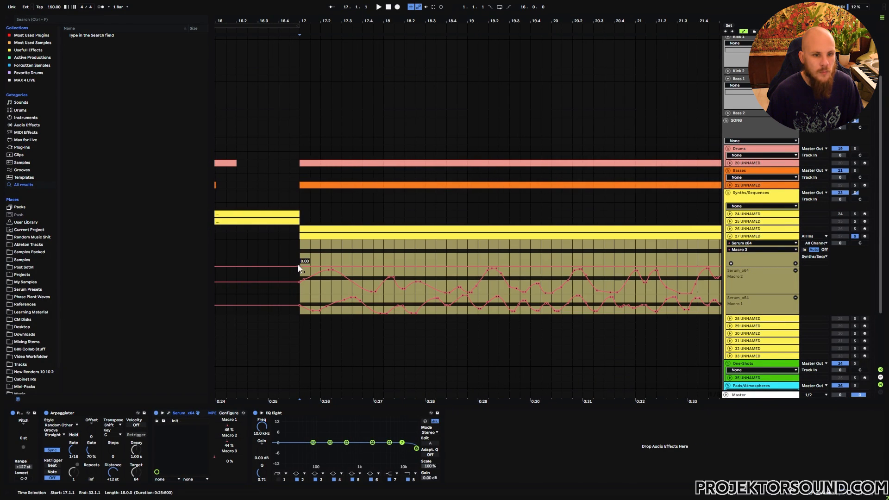
{"action": "left_click_drag", "start_coordinate": [327, 265], "coordinate": [304, 254]}
{"action": "left_click", "coordinate": [342, 248]}
{"action": "left_click", "coordinate": [362, 254]}
- Duplicate the one-bar Macro 3 pattern to fill bars 17 to 20, and repeat that four-bar block until bar 33
{"action": "key", "text": "ctrl+d"}
{"action": "key", "text": "ctrl+d"}
{"action": "key", "text": "ctrl+d"}
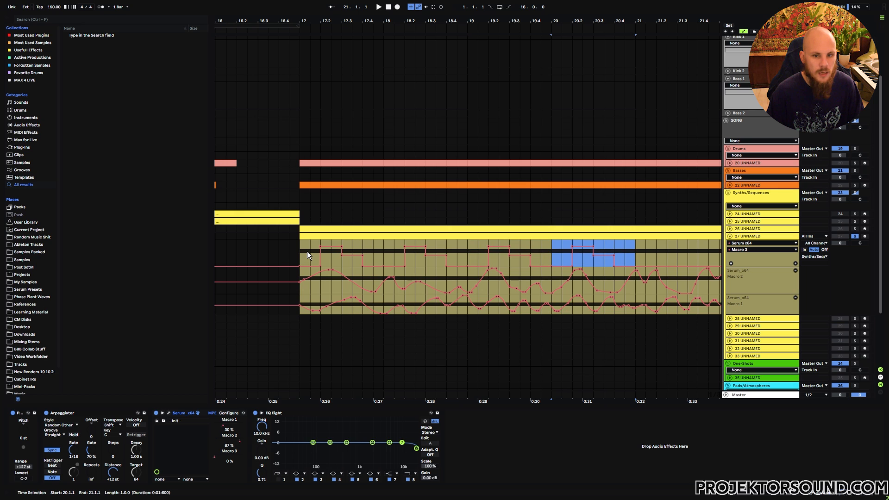
{"action": "left_click", "coordinate": [303, 254], "text": "shift"}
{"action": "key", "text": "ctrl+d"}
{"action": "key", "text": "ctrl+d"}
{"action": "key", "text": "ctrl+d"}
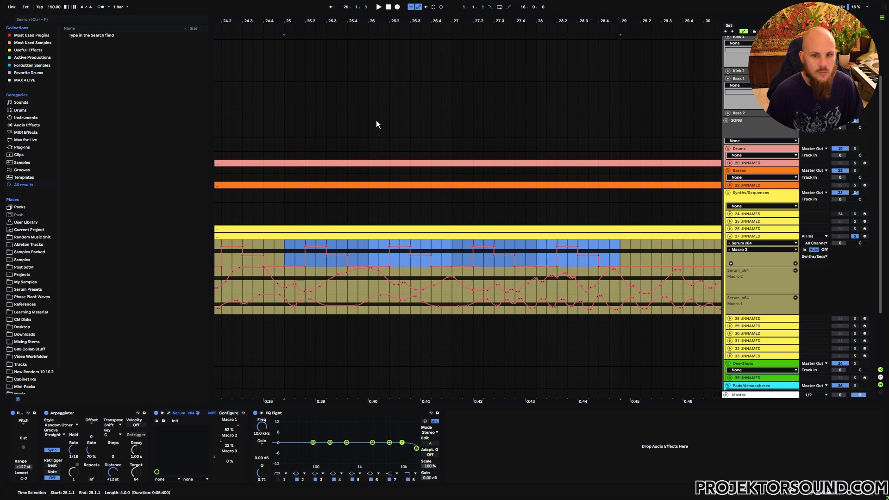
- Play track 27 from bar 17 to listen to the sequence with the Macro 3 automation
{"action": "left_click_drag", "start_coordinate": [371, 29], "coordinate": [549, 9]}
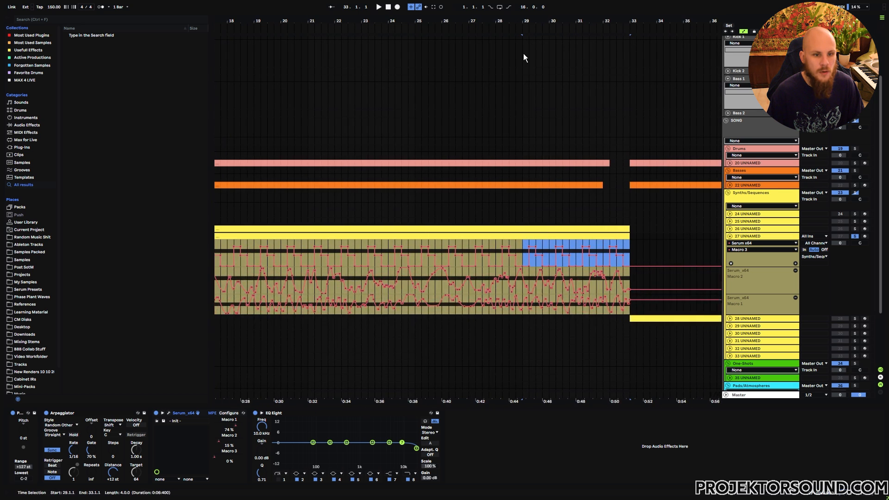
{"action": "left_click_drag", "start_coordinate": [310, 18], "coordinate": [405, 19]}
{"action": "left_click", "coordinate": [296, 254]}
{"action": "key", "text": "space"}
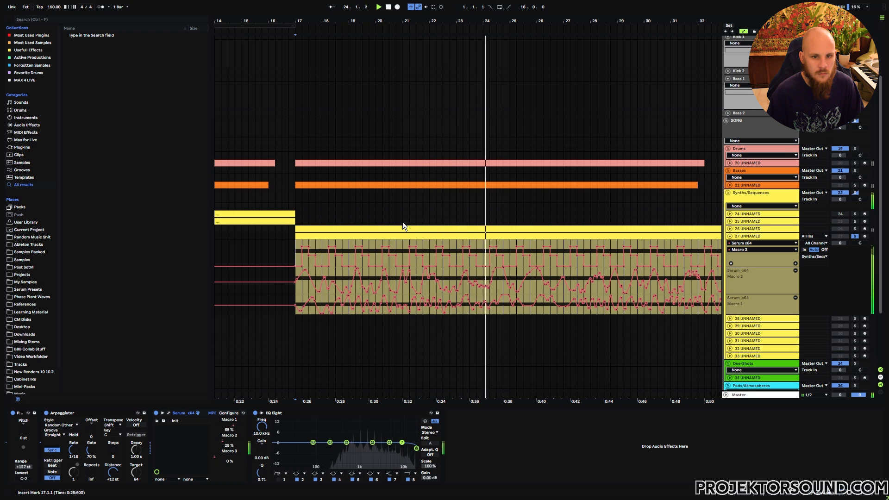
- Unsolo track 27 and lower its volume to -7.3 dB, with track 26 unfolded
{"action": "left_click", "coordinate": [764, 237]}
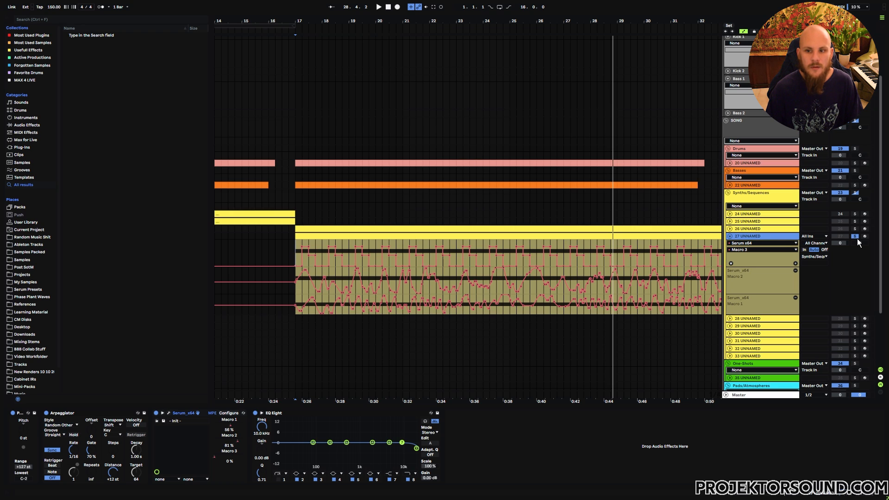
{"action": "left_click", "coordinate": [857, 237]}
{"action": "left_click", "coordinate": [730, 229]}
{"action": "left_click", "coordinate": [748, 230]}
{"action": "left_click_drag", "start_coordinate": [841, 273], "coordinate": [842, 287]}
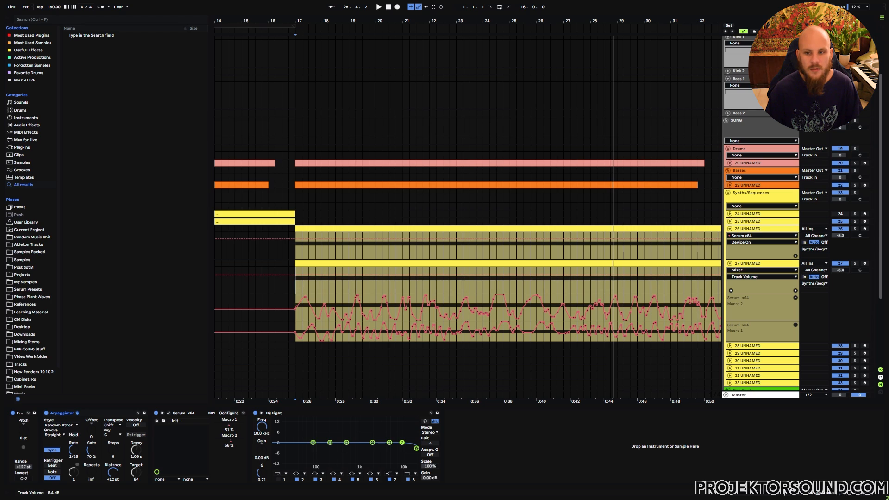
- Play the mix from bar 17 while setting the volume of track 26 to -5.3 dB and track 27 to -10.3 dB
{"action": "key", "text": "space"}
{"action": "left_click", "coordinate": [296, 249]}
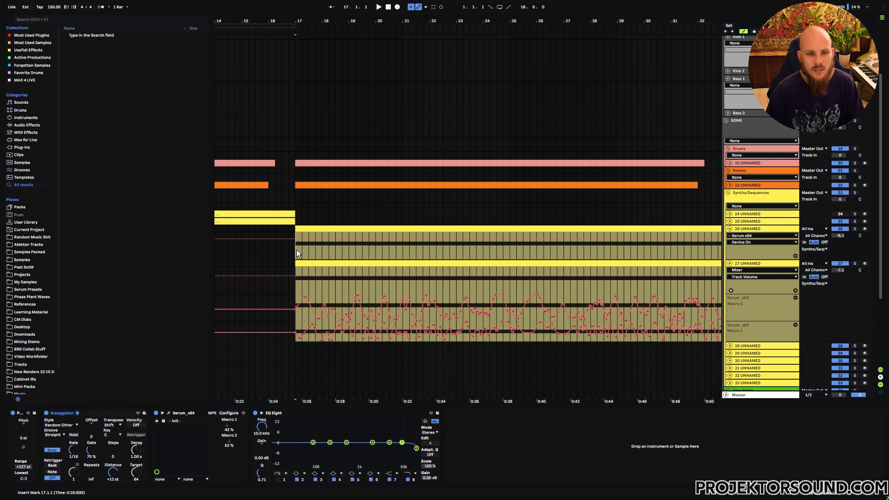
{"action": "key", "text": "space"}
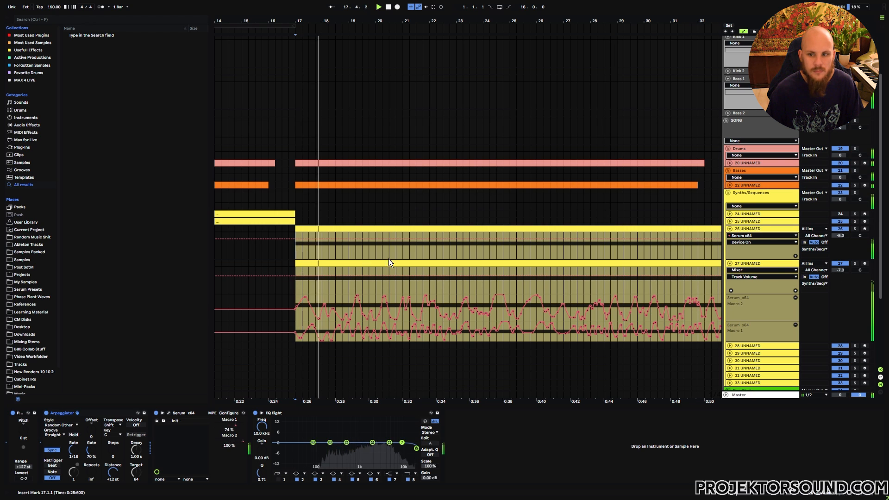
{"action": "left_click_drag", "start_coordinate": [841, 236], "coordinate": [845, 244]}
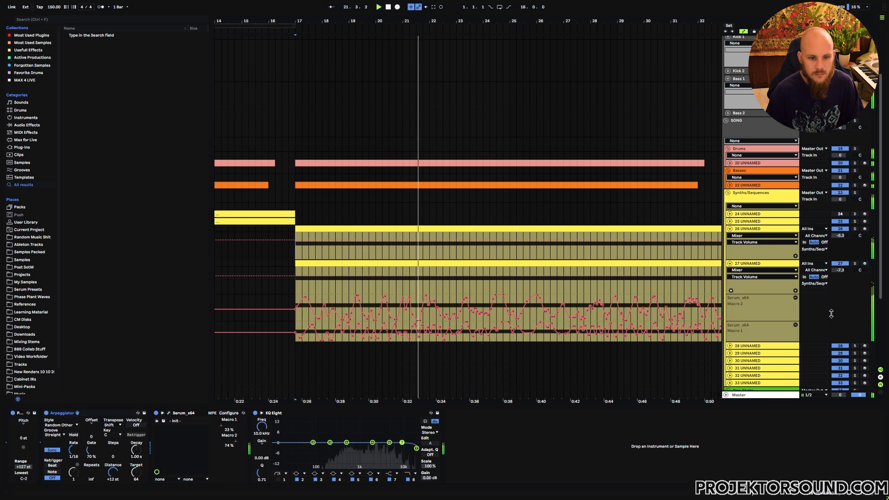
{"action": "left_click_drag", "start_coordinate": [841, 270], "coordinate": [841, 277]}
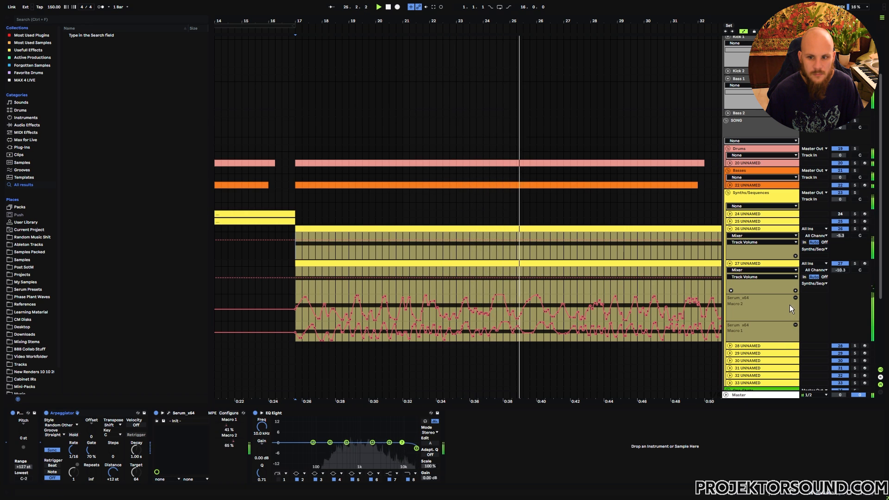
- Hide the extra macro automation lanes of track 27 and rebalance the volumes to -3.2 dB on track 26 and -10.9 dB on track 27
{"action": "left_click", "coordinate": [732, 291]}
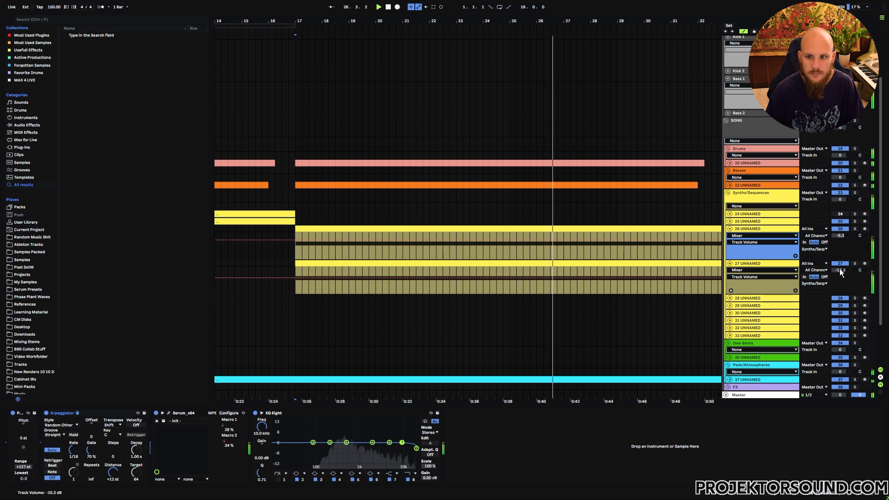
{"action": "left_click_drag", "start_coordinate": [840, 241], "coordinate": [840, 240]}
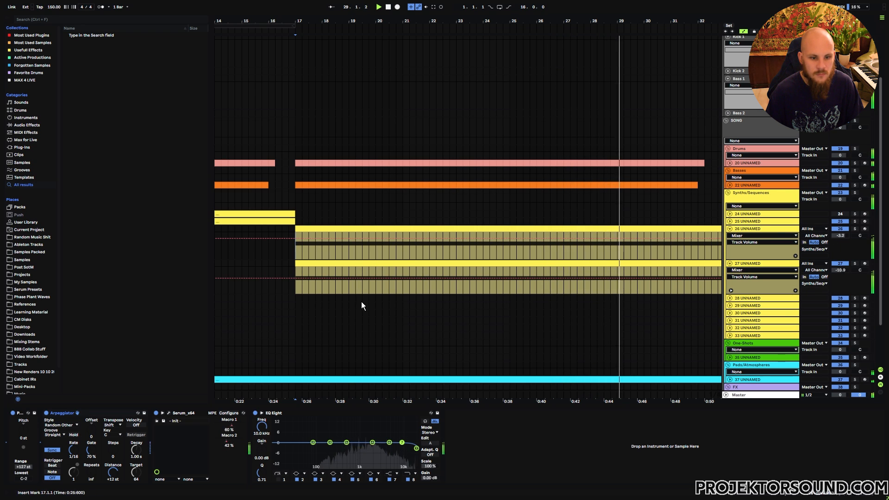
{"action": "left_click_drag", "start_coordinate": [568, 22], "coordinate": [451, 4]}
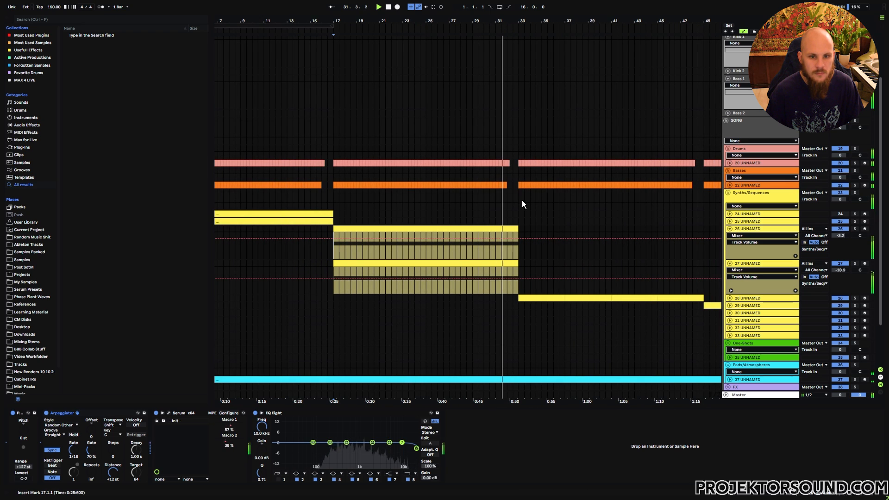